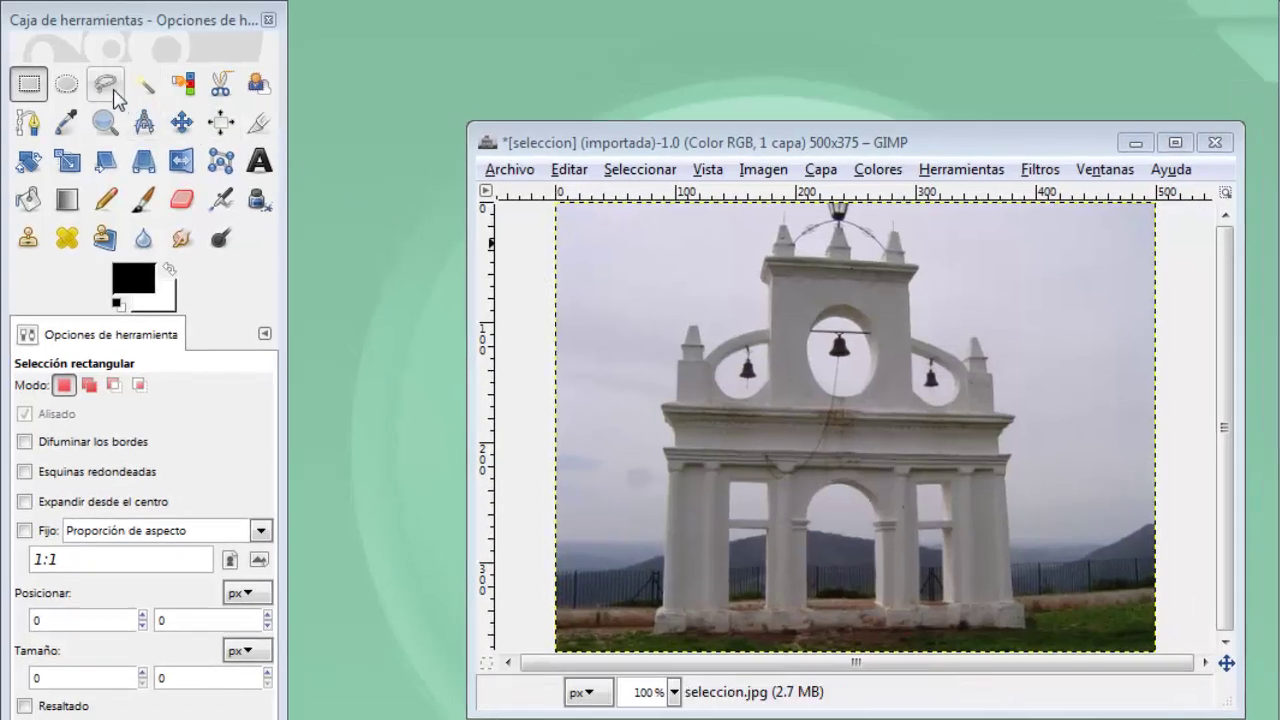
Step: Select the Free Select (lasso) tool in Add to selection mode
{"action": "left_click", "coordinate": [105, 86]}
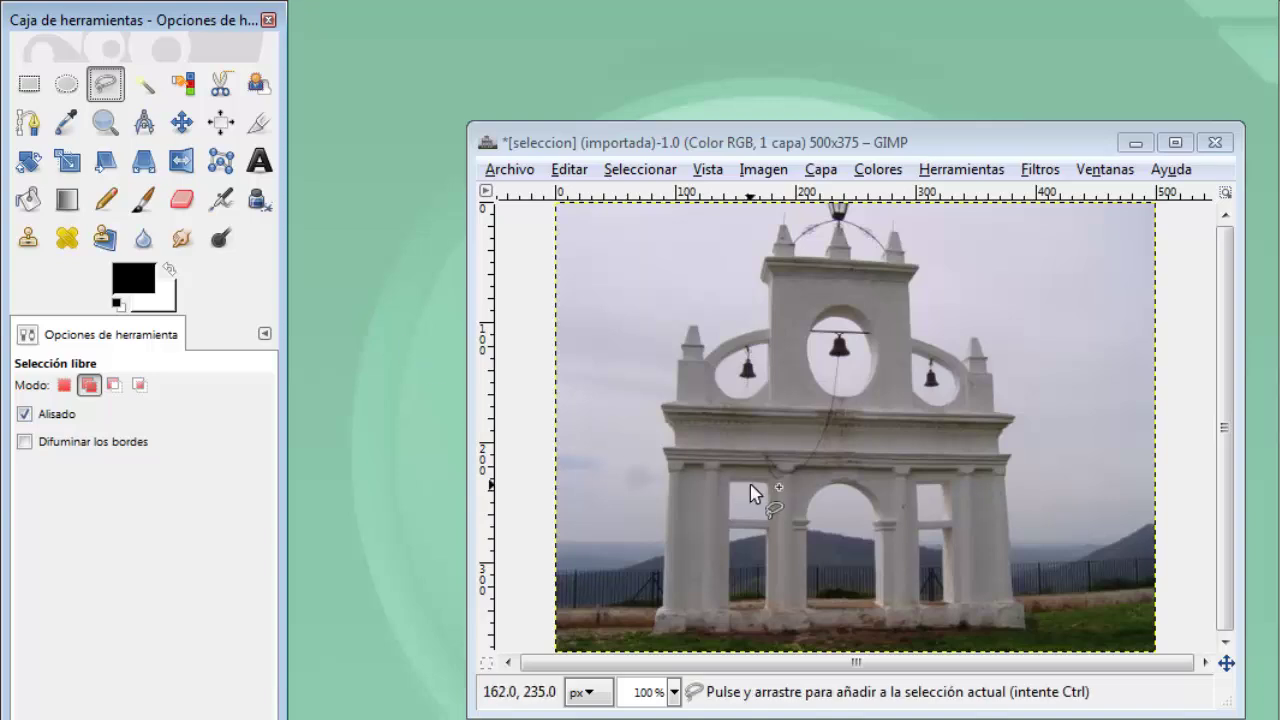
Step: Lasso the sky right of the bell arch, then add the upper-left sky beside the tower
{"action": "left_click", "coordinate": [1005, 481]}
{"action": "mouse_move", "coordinate": [1005, 481]}
{"action": "left_mouse_down"}
{"action": "mouse_move", "coordinate": [1013, 537]}
{"action": "mouse_move", "coordinate": [1066, 565]}
{"action": "mouse_move", "coordinate": [1166, 571]}
{"action": "mouse_move", "coordinate": [1183, 411]}
{"action": "mouse_move", "coordinate": [1166, 288]}
{"action": "mouse_move", "coordinate": [1052, 314]}
{"action": "mouse_move", "coordinate": [1010, 355]}
{"action": "mouse_move", "coordinate": [999, 388]}
{"action": "mouse_move", "coordinate": [1018, 423]}
{"action": "mouse_move", "coordinate": [1001, 442]}
{"action": "mouse_move", "coordinate": [1008, 467]}
{"action": "left_mouse_up"}
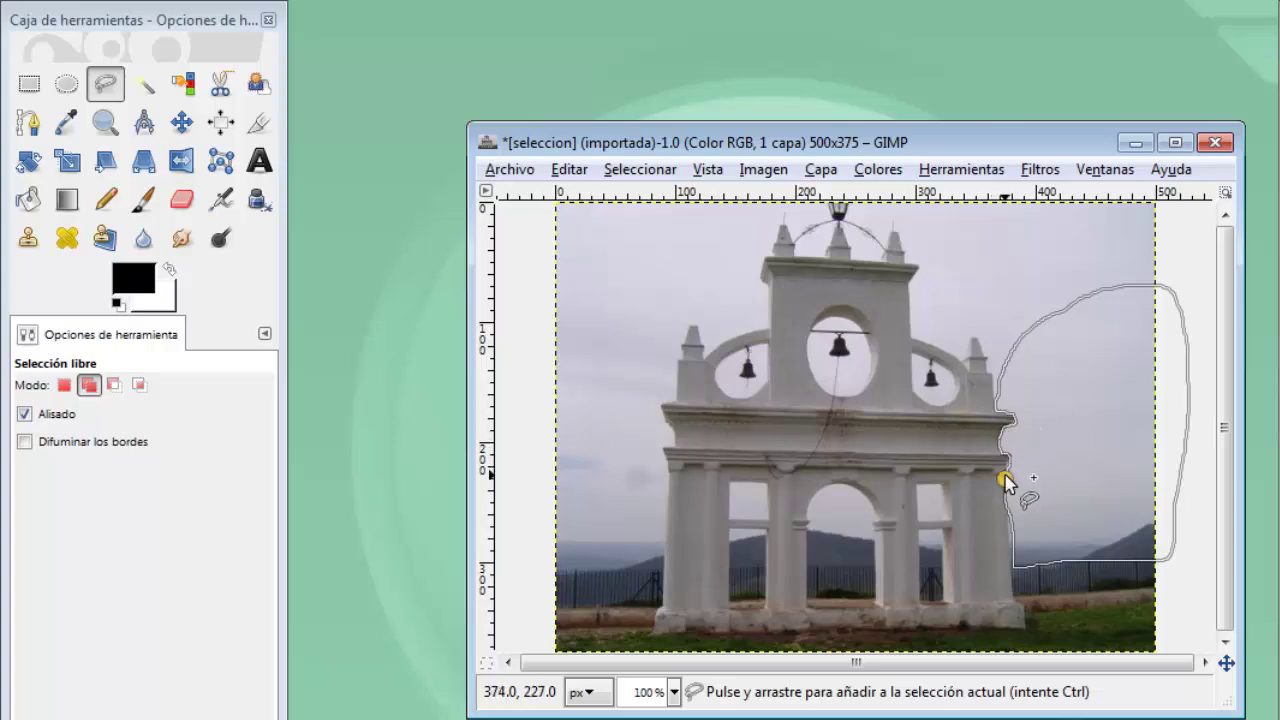
{"action": "key", "text": "Return"}
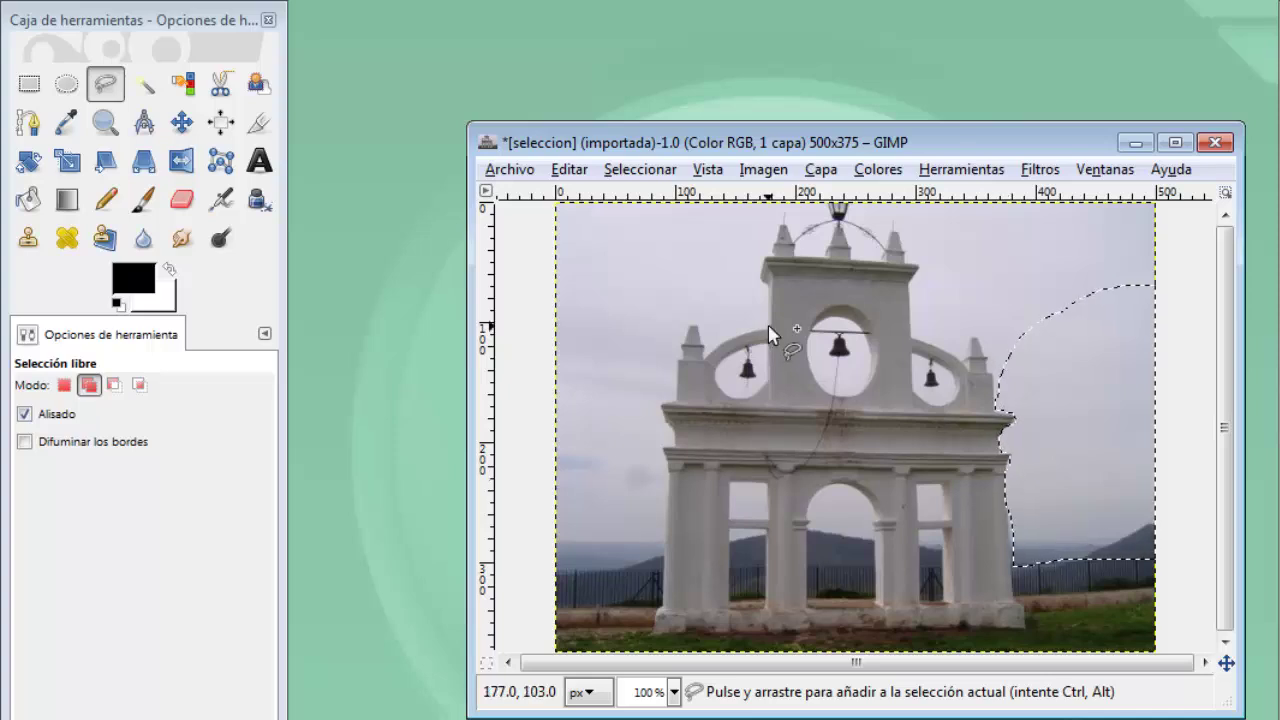
{"action": "mouse_move", "coordinate": [770, 333]}
{"action": "left_mouse_down"}
{"action": "mouse_move", "coordinate": [762, 284]}
{"action": "mouse_move", "coordinate": [784, 210]}
{"action": "mouse_move", "coordinate": [660, 206]}
{"action": "mouse_move", "coordinate": [643, 228]}
{"action": "mouse_move", "coordinate": [706, 363]}
{"action": "left_mouse_up"}
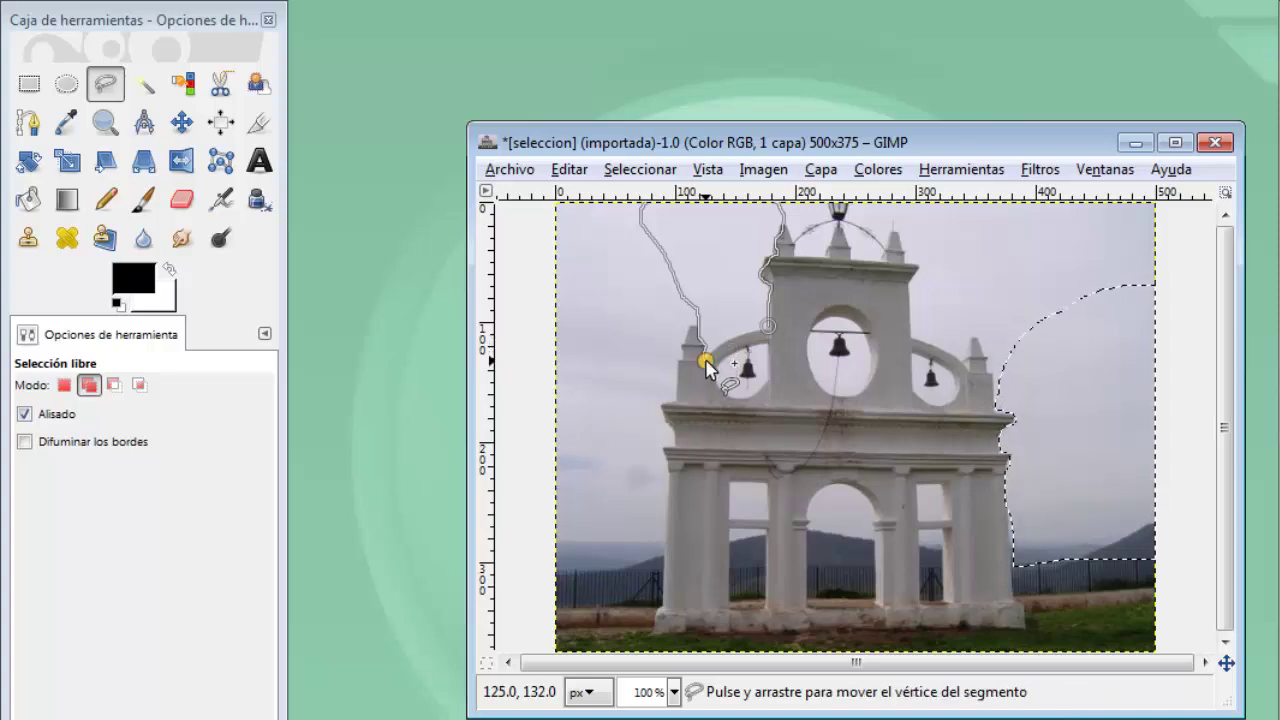
{"action": "left_click", "coordinate": [705, 362]}
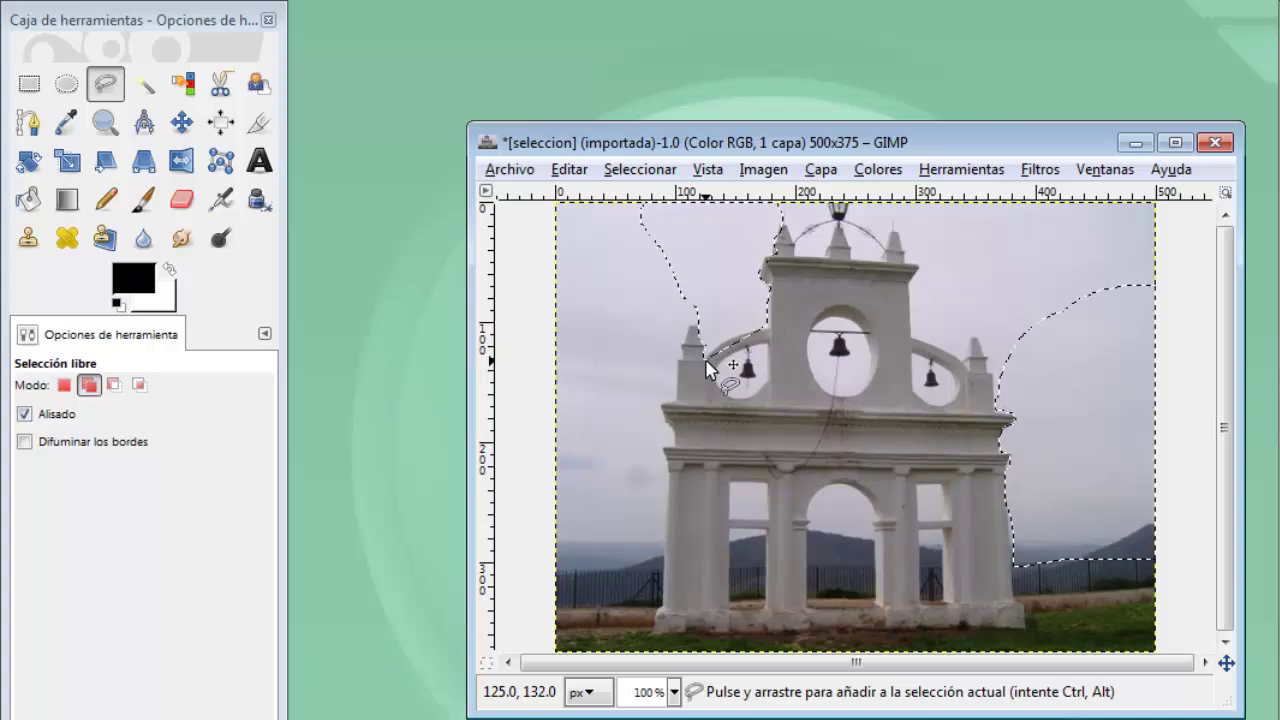
Step: Turn on Difuminar los bordes at radius 29 and lasso the sky inside the central arch
{"action": "left_click", "coordinate": [24, 441]}
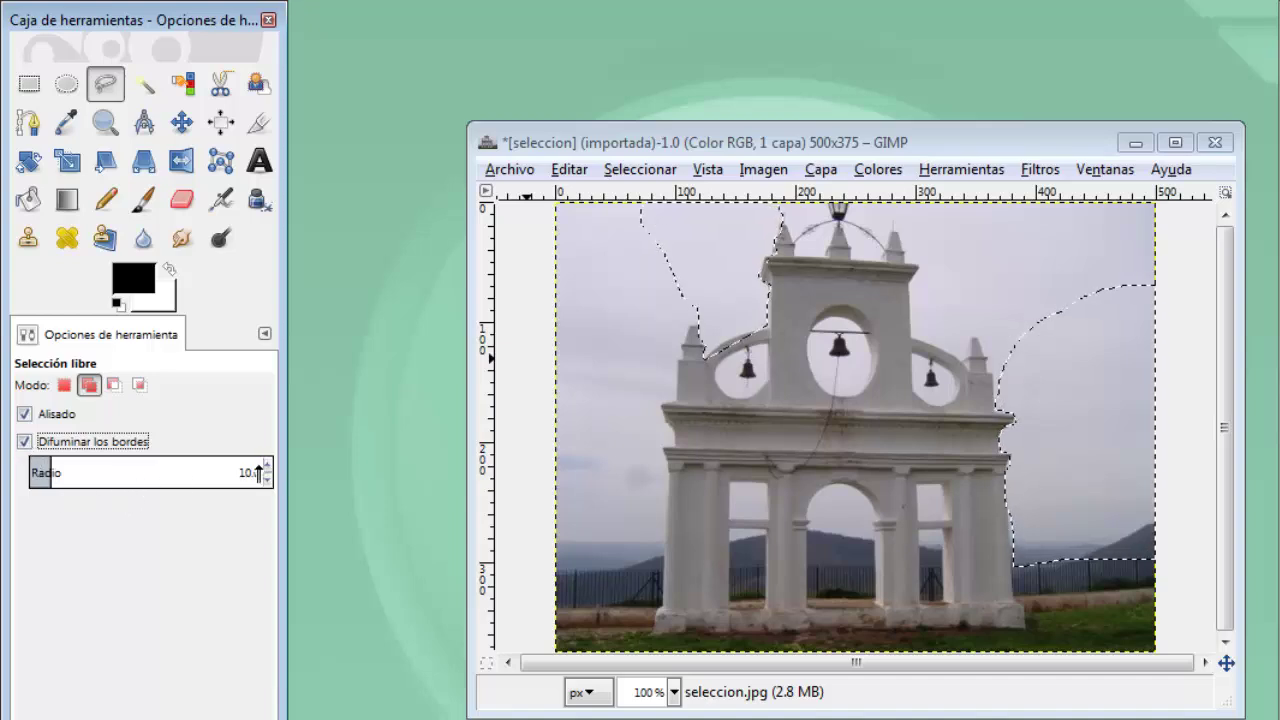
{"action": "left_click", "coordinate": [266, 465]}
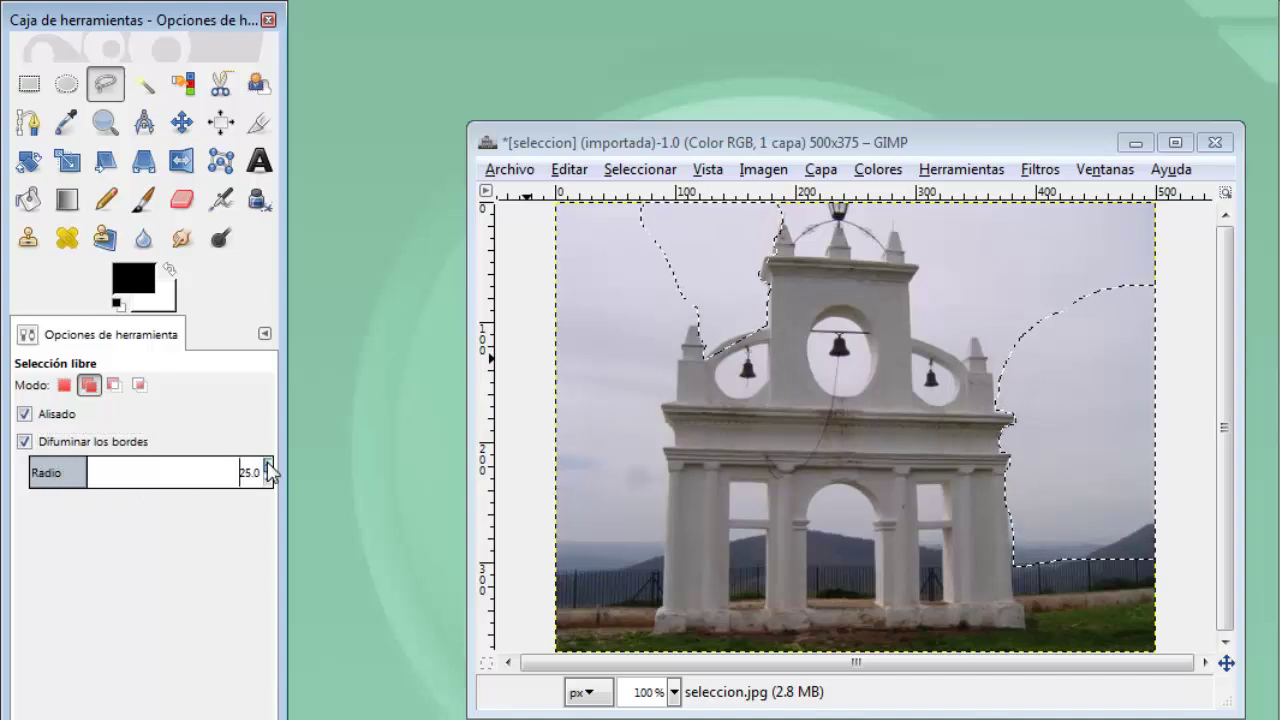
{"action": "left_click", "coordinate": [267, 465]}
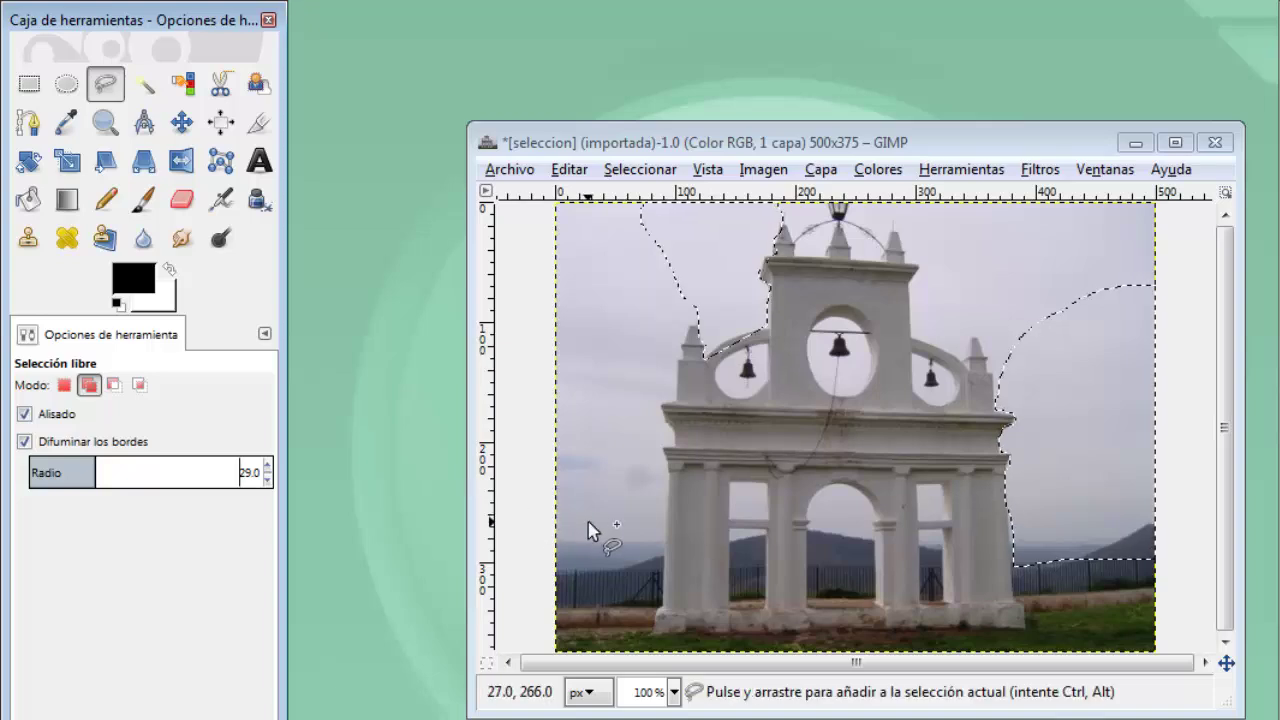
{"action": "left_click", "coordinate": [889, 597]}
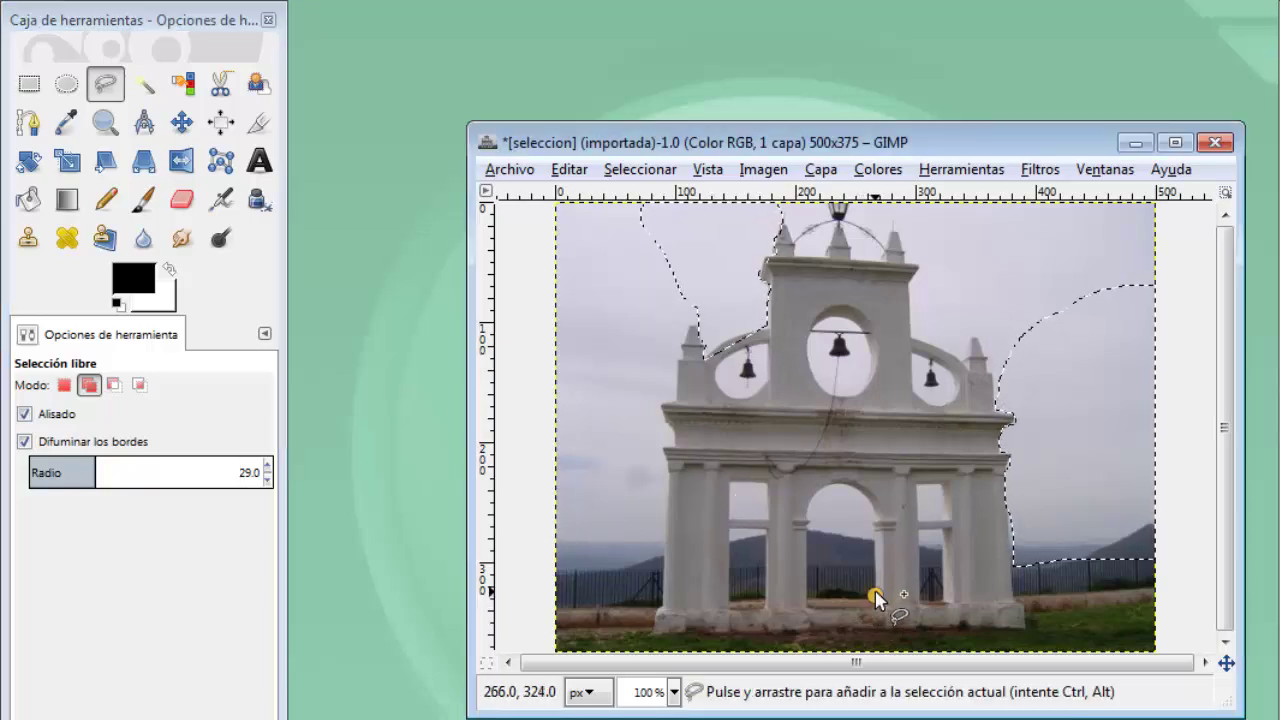
{"action": "mouse_move", "coordinate": [877, 570]}
{"action": "left_mouse_down"}
{"action": "mouse_move", "coordinate": [842, 495]}
{"action": "mouse_move", "coordinate": [822, 499]}
{"action": "mouse_move", "coordinate": [812, 565]}
{"action": "mouse_move", "coordinate": [834, 600]}
{"action": "mouse_move", "coordinate": [873, 598]}
{"action": "left_mouse_up"}
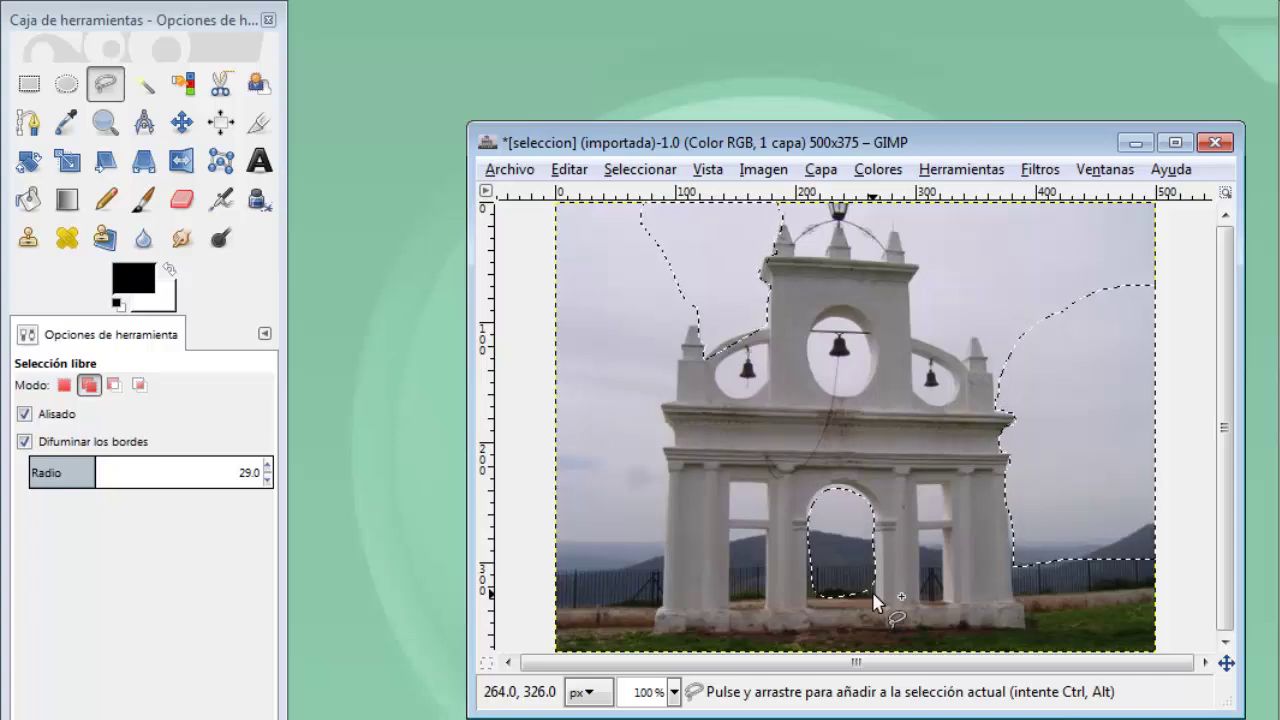
Step: Copy the selected sky areas and paste them as a new image
{"action": "left_click", "coordinate": [569, 169]}
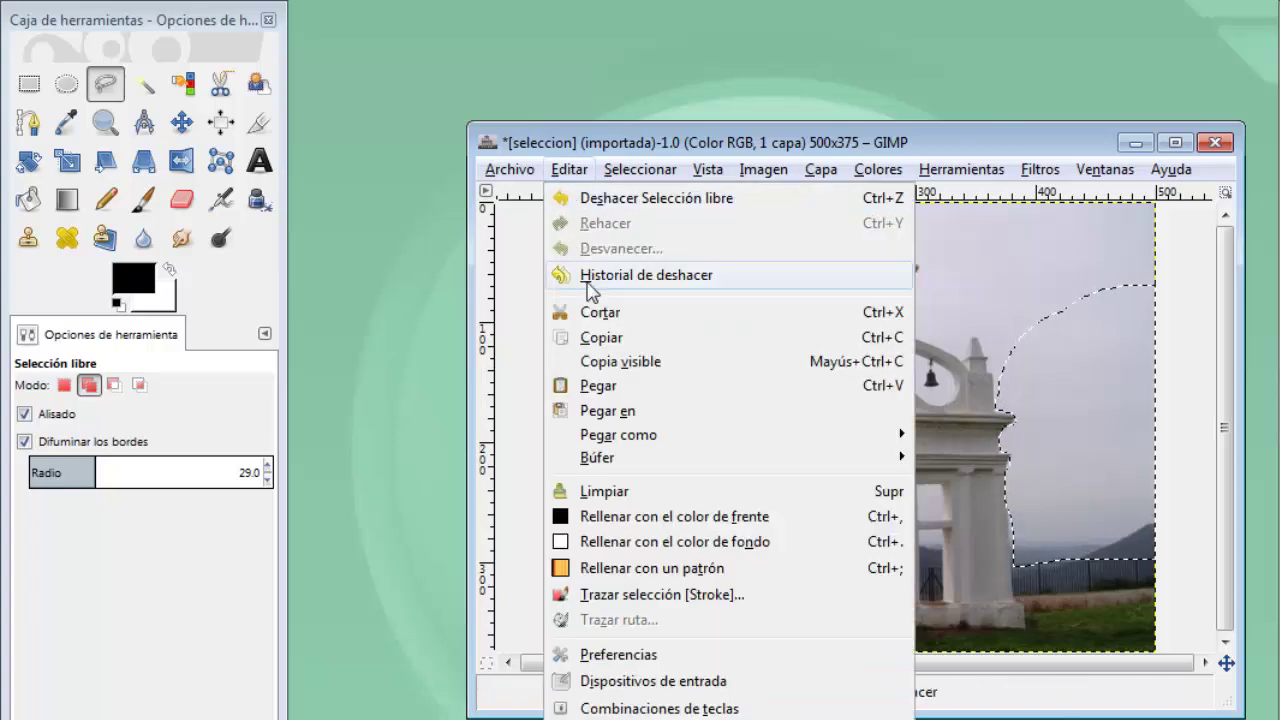
{"action": "left_click", "coordinate": [604, 338]}
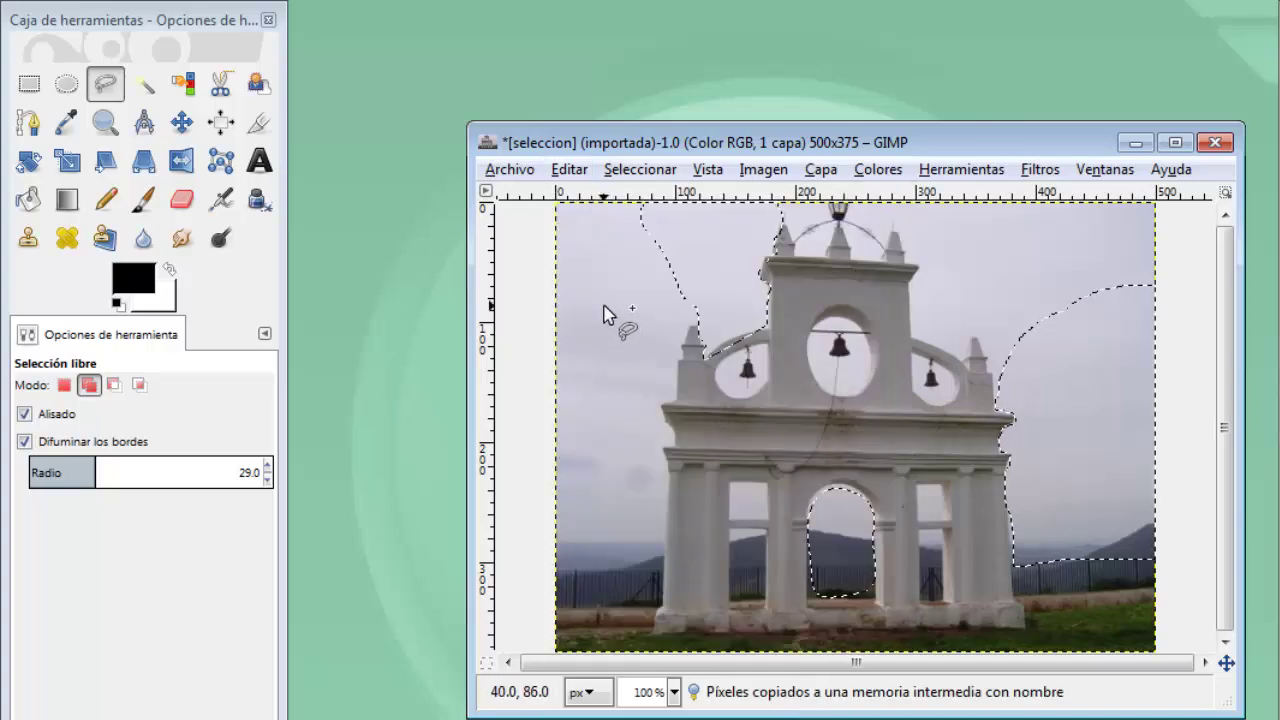
{"action": "left_click", "coordinate": [569, 170]}
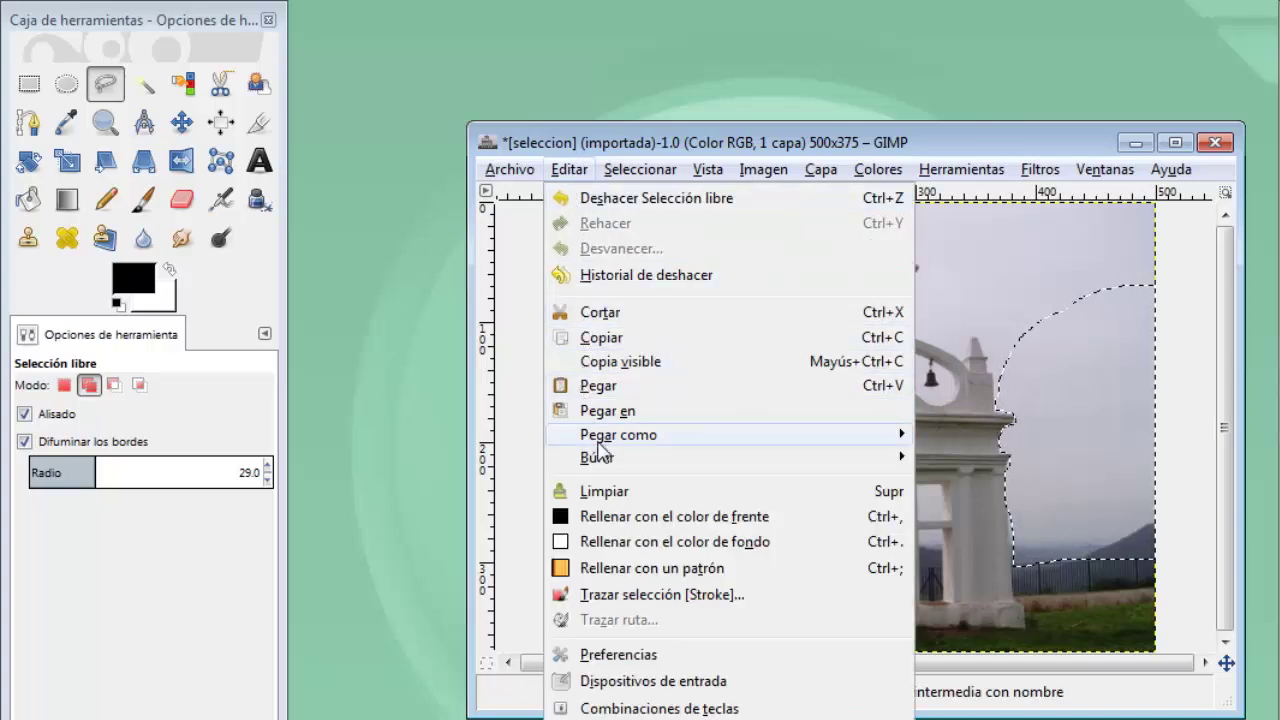
{"action": "mouse_move", "coordinate": [618, 435]}
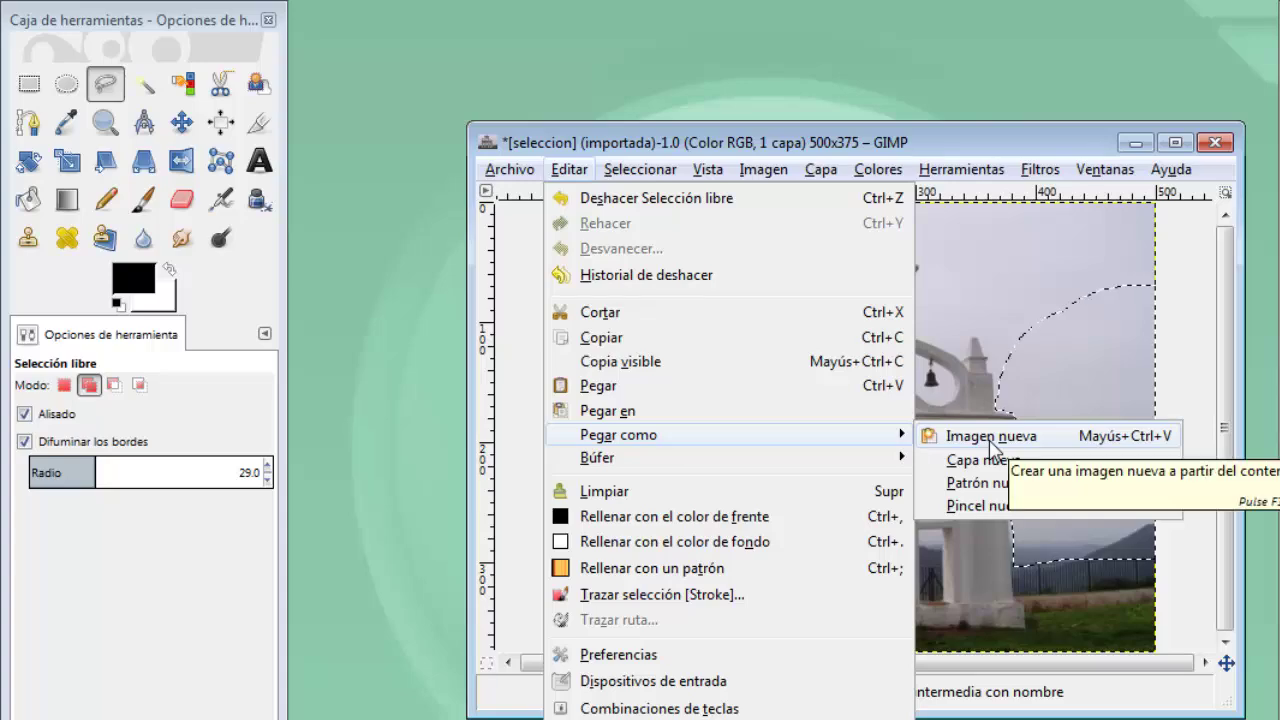
{"action": "left_click", "coordinate": [992, 440]}
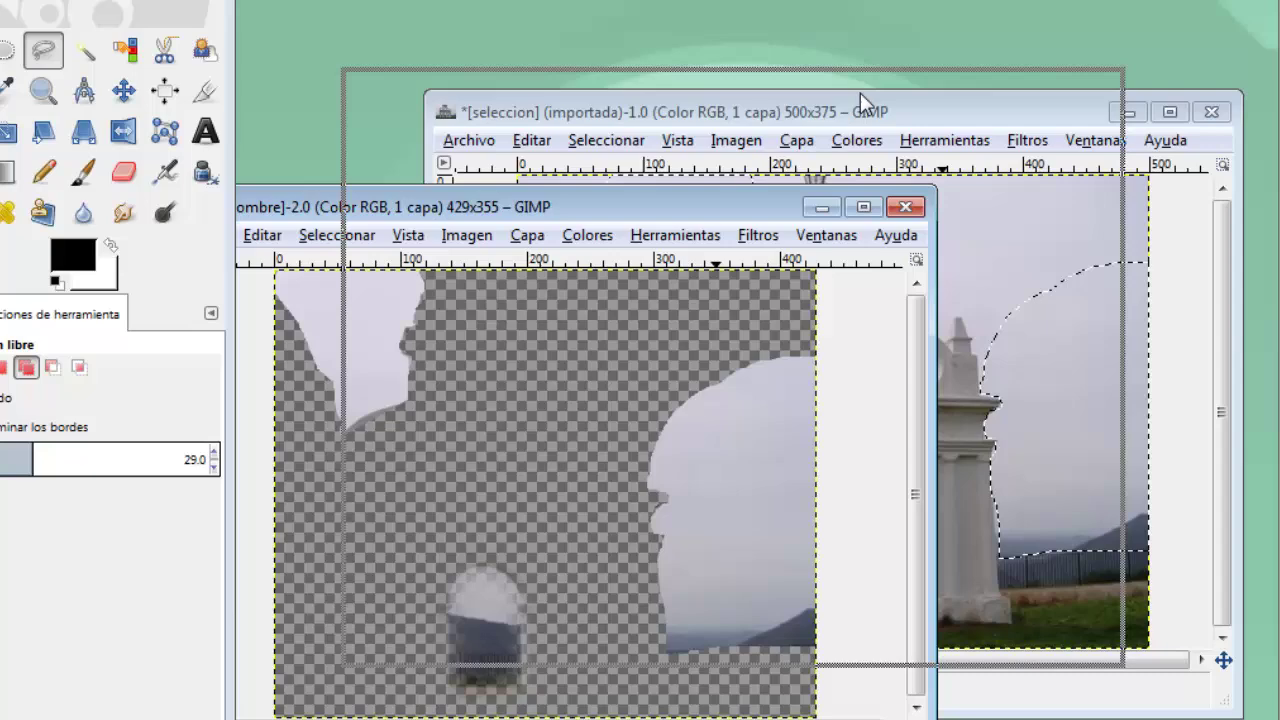
Step: Close the pasted new image, choosing Descartar cambios
{"action": "left_click_drag", "start_coordinate": [706, 234], "coordinate": [952, 123]}
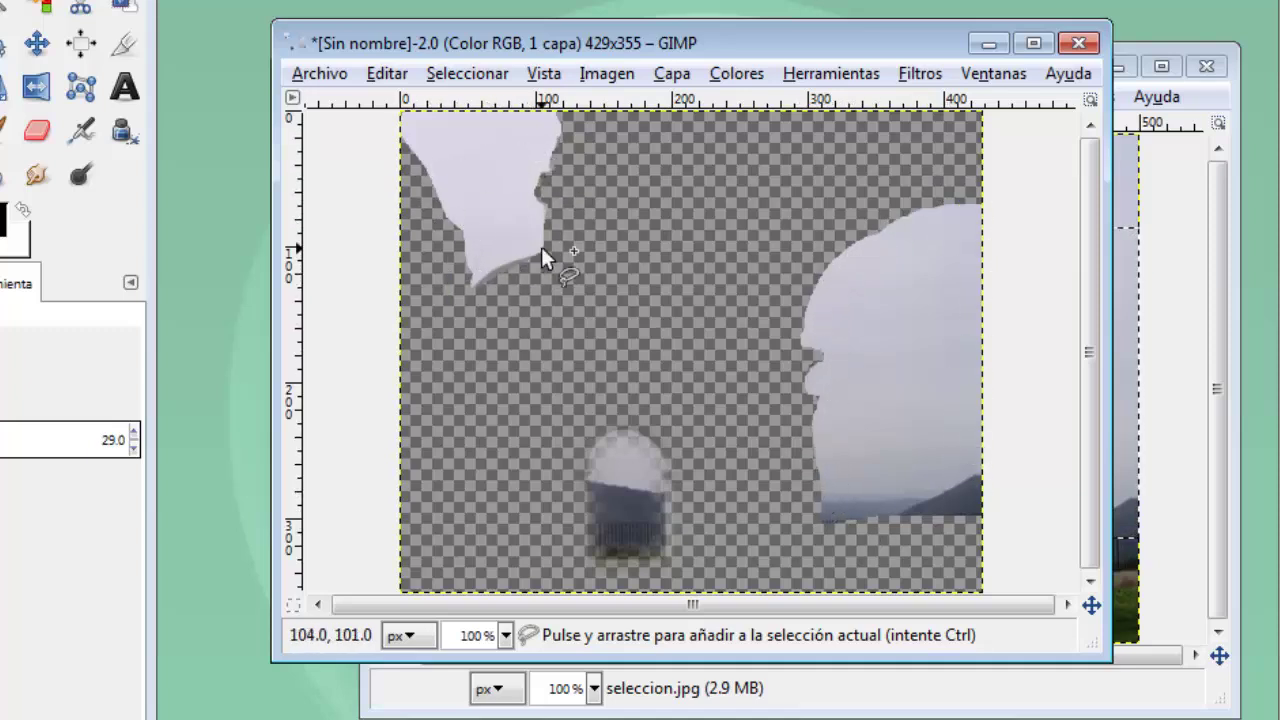
{"action": "left_click", "coordinate": [1078, 45]}
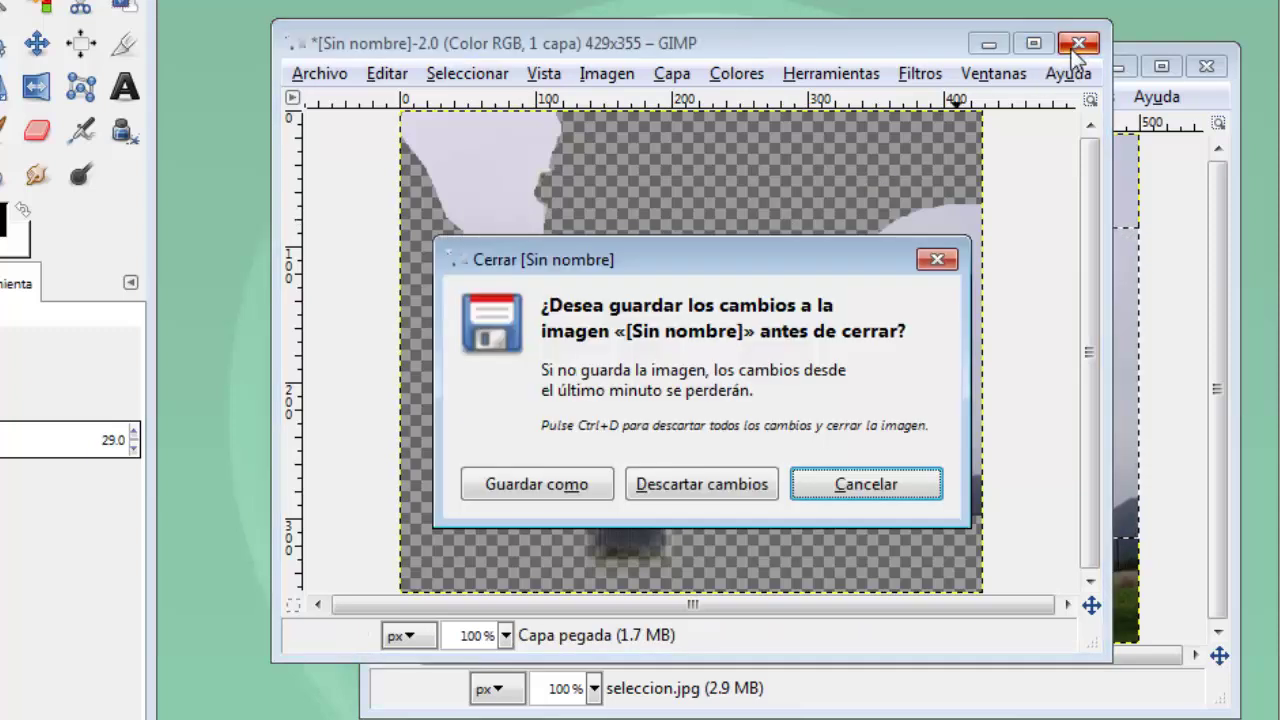
{"action": "left_click", "coordinate": [702, 477]}
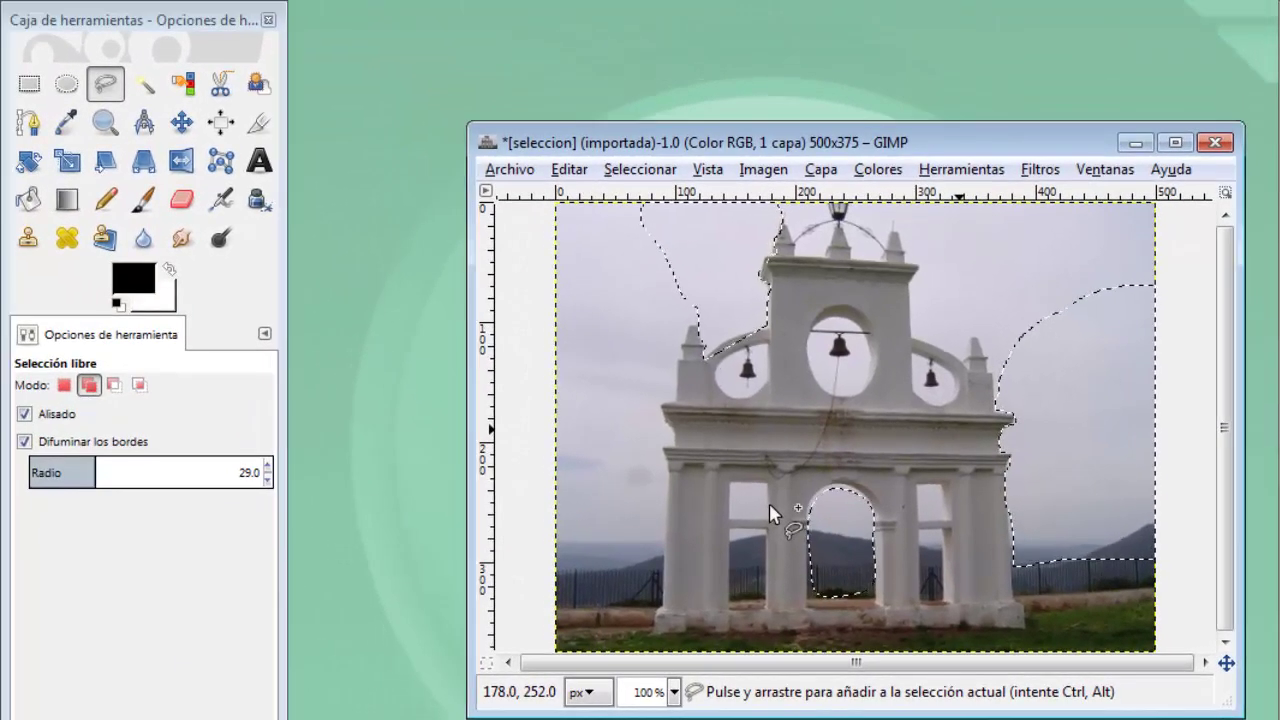
Step: Turn feathering off and begin outlining the left sky up the left column's edge
{"action": "left_click", "coordinate": [24, 442]}
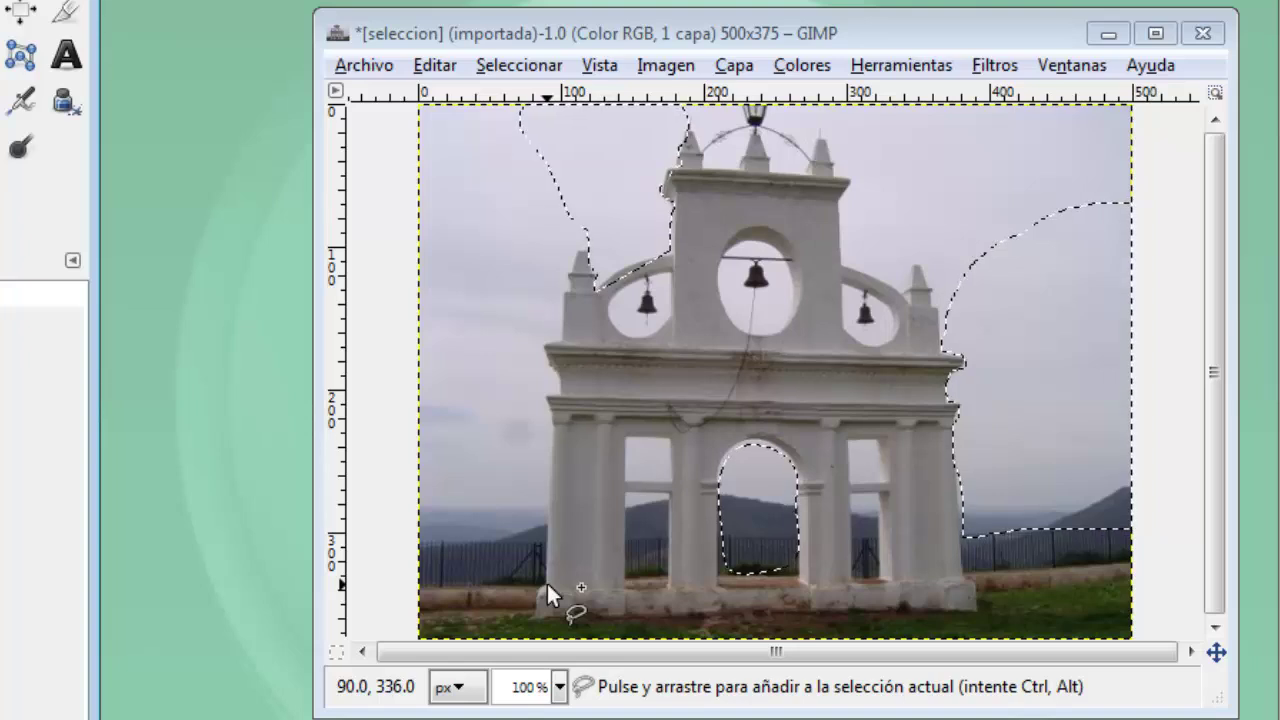
{"action": "left_click", "coordinate": [545, 581]}
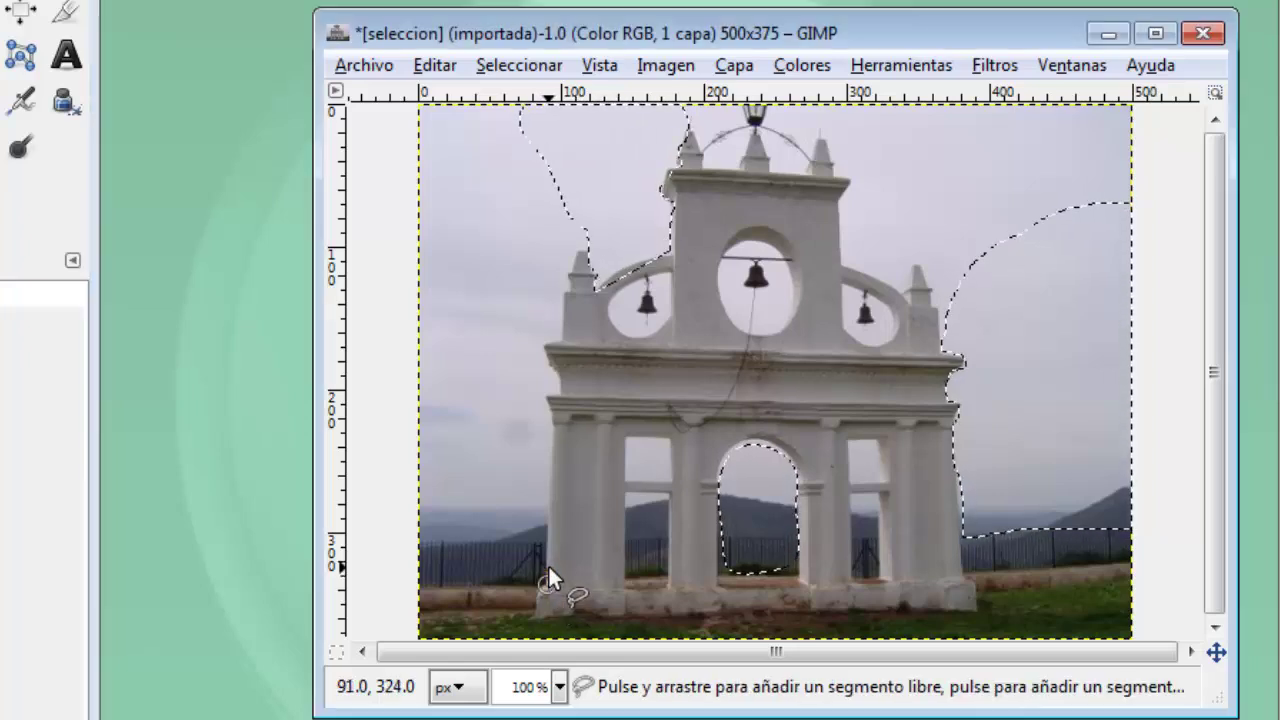
{"action": "left_click", "coordinate": [554, 423]}
{"action": "left_click", "coordinate": [546, 398]}
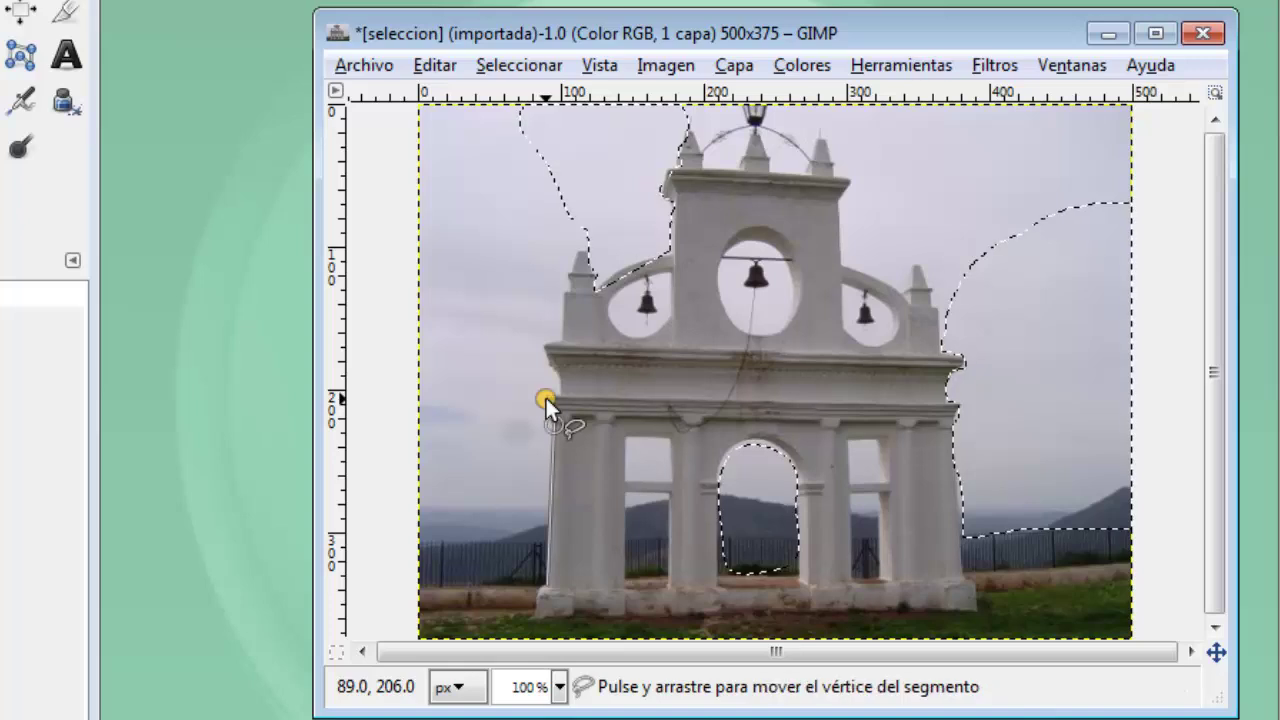
{"action": "left_click", "coordinate": [561, 396]}
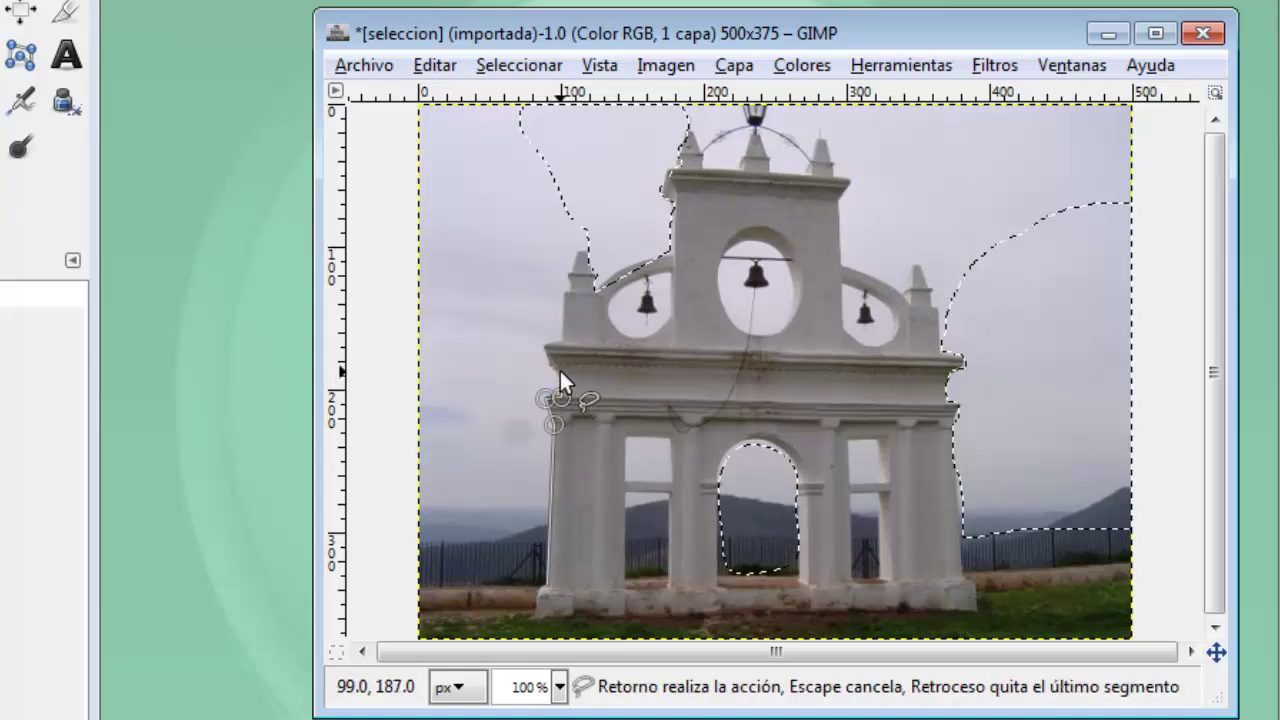
{"action": "left_click", "coordinate": [548, 360]}
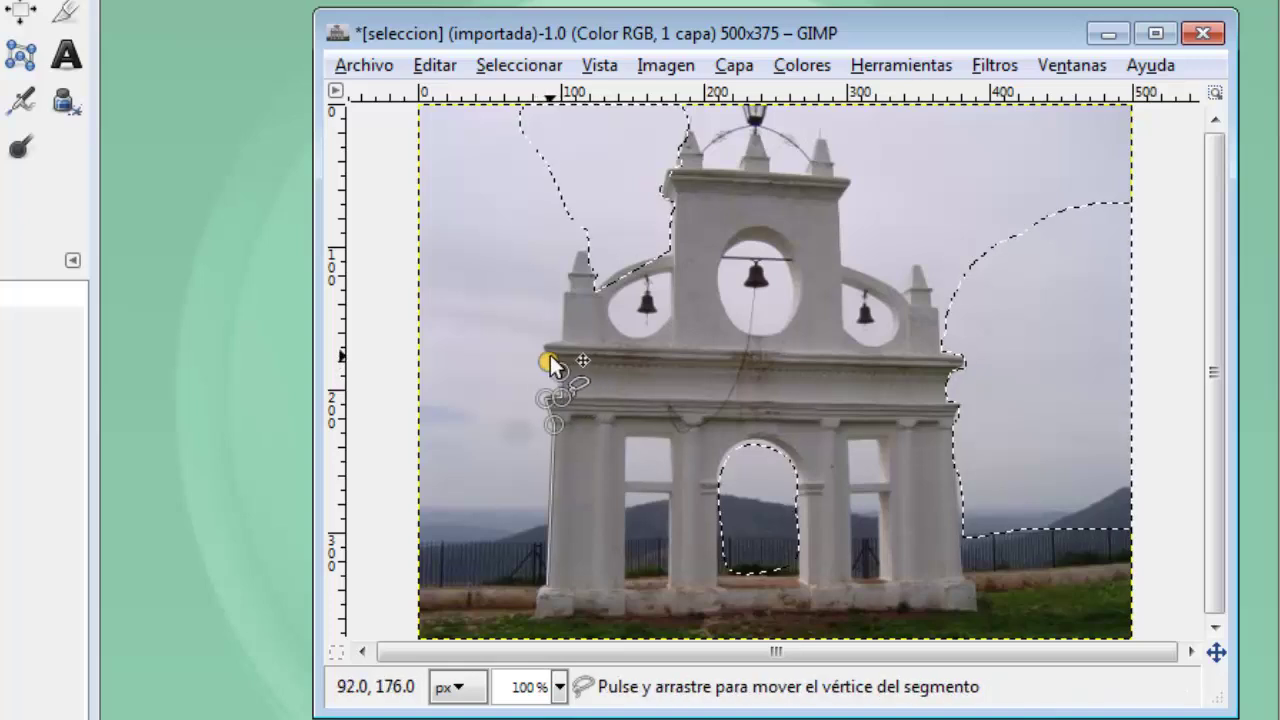
Step: Close the left-sky outline at the photo's left edge, then choose Seleccionar > Ninguno
{"action": "left_click", "coordinate": [546, 346]}
{"action": "left_click", "coordinate": [426, 347]}
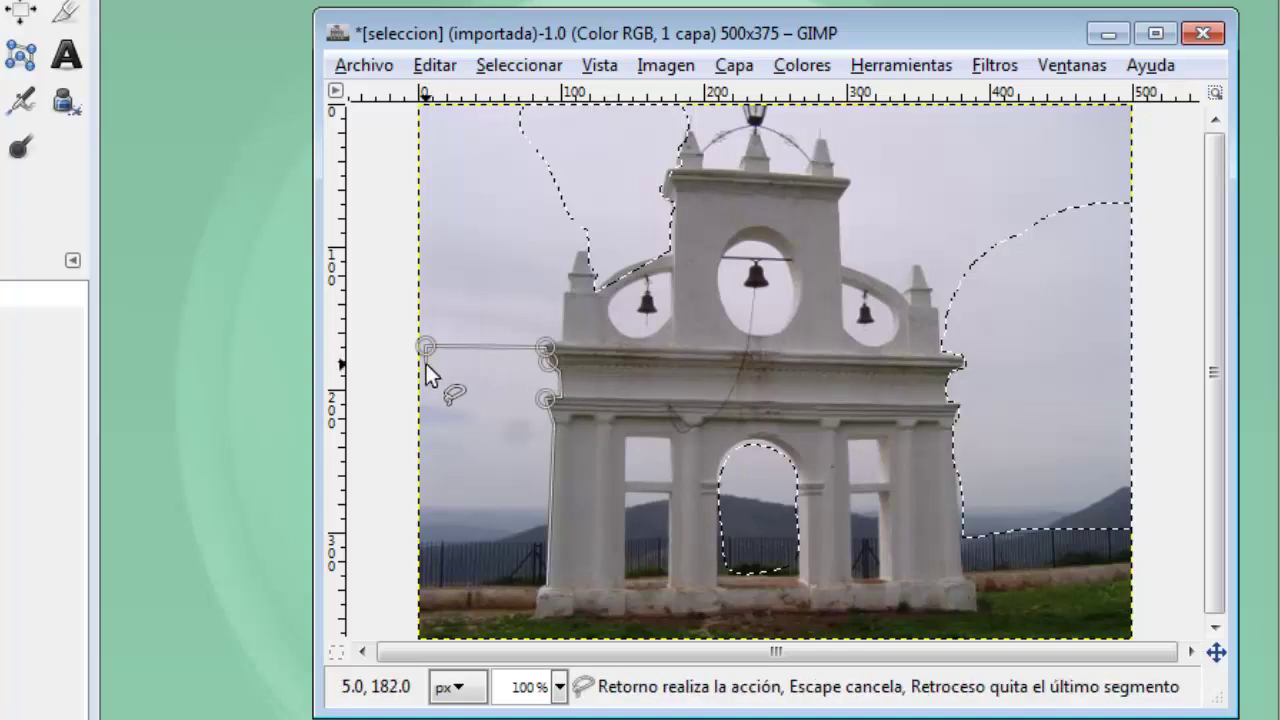
{"action": "left_click", "coordinate": [427, 588]}
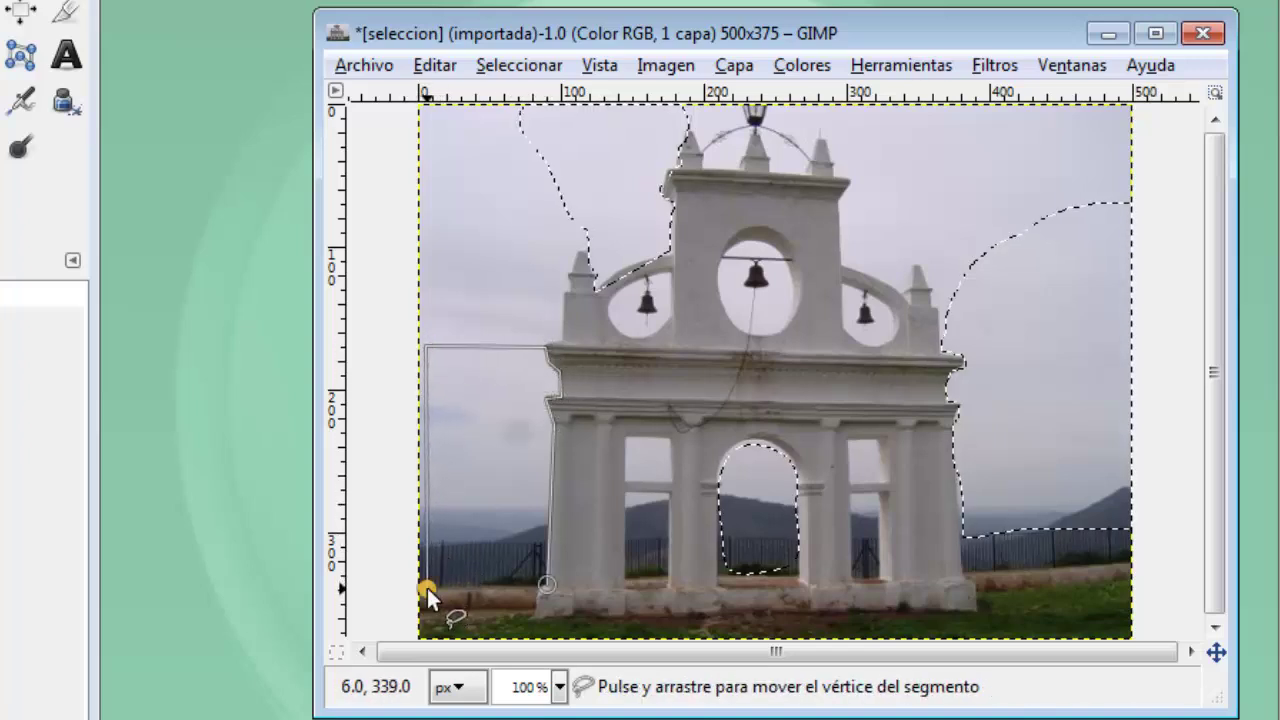
{"action": "left_click", "coordinate": [545, 585]}
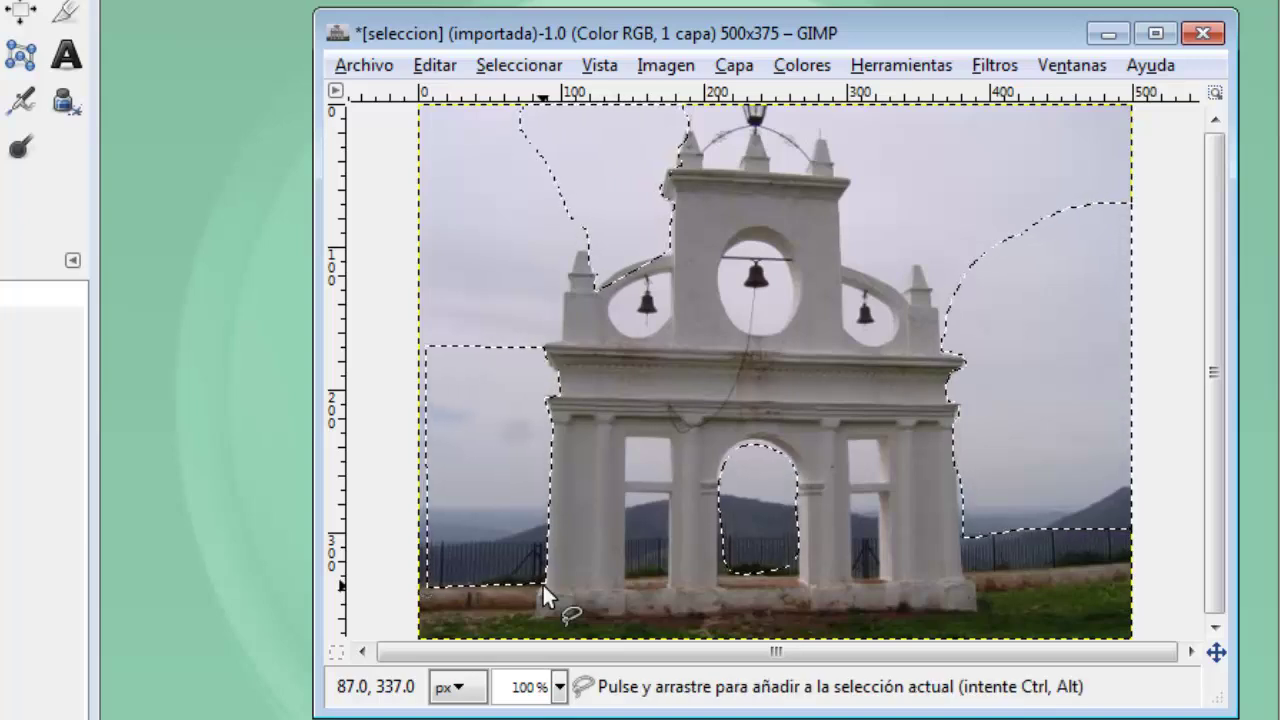
{"action": "left_click", "coordinate": [523, 63]}
{"action": "left_click", "coordinate": [541, 136]}
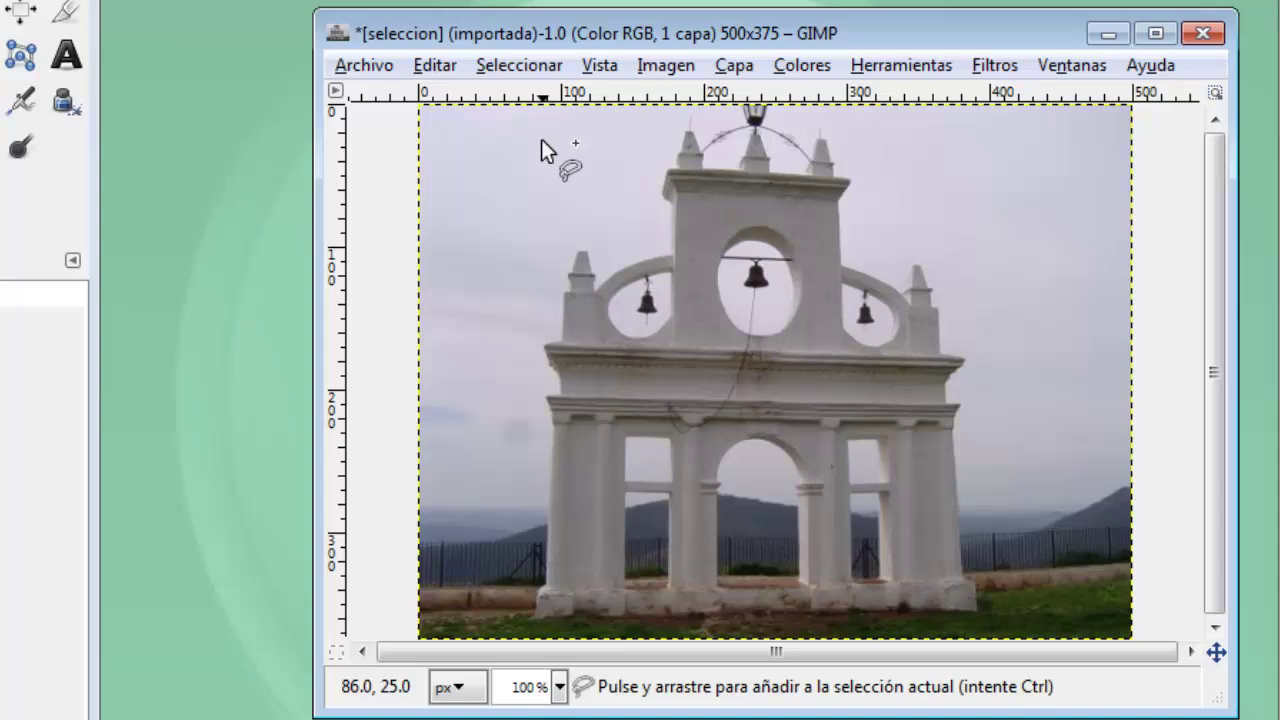
Step: Click points around the sky right of the columns, between cornice and fence, and close the outline
{"action": "left_click", "coordinate": [963, 569]}
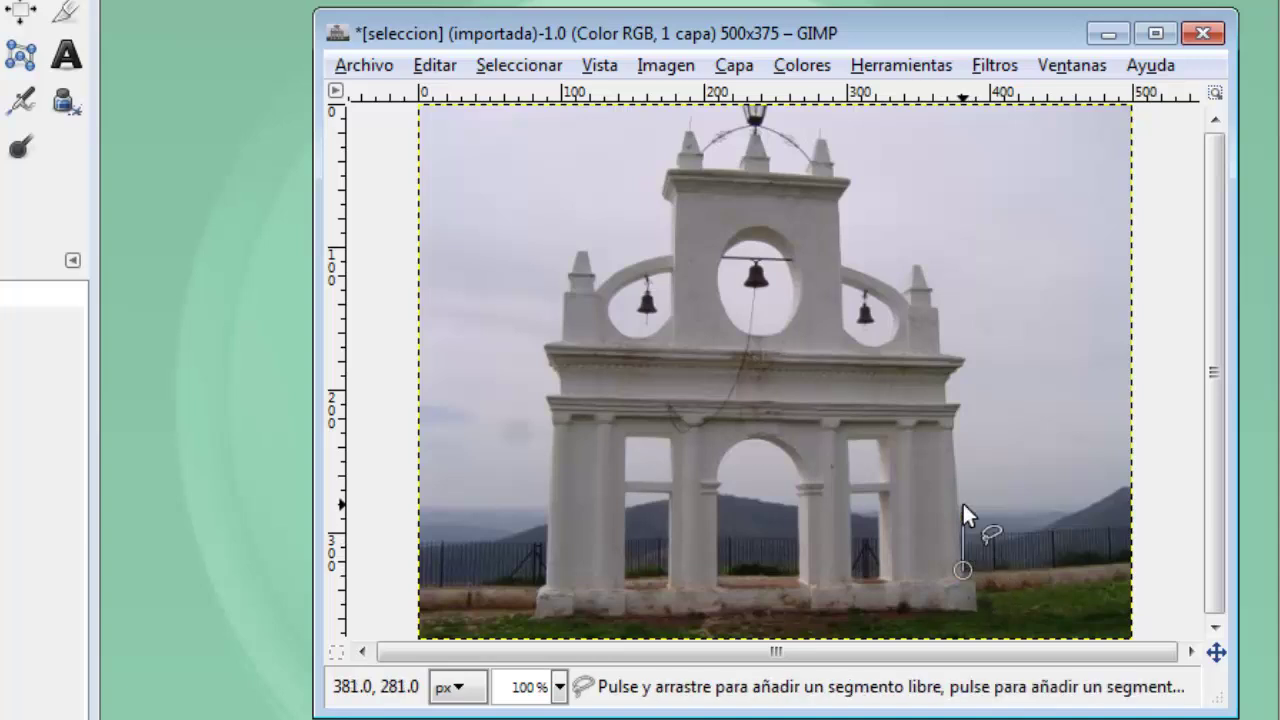
{"action": "left_click", "coordinate": [952, 428]}
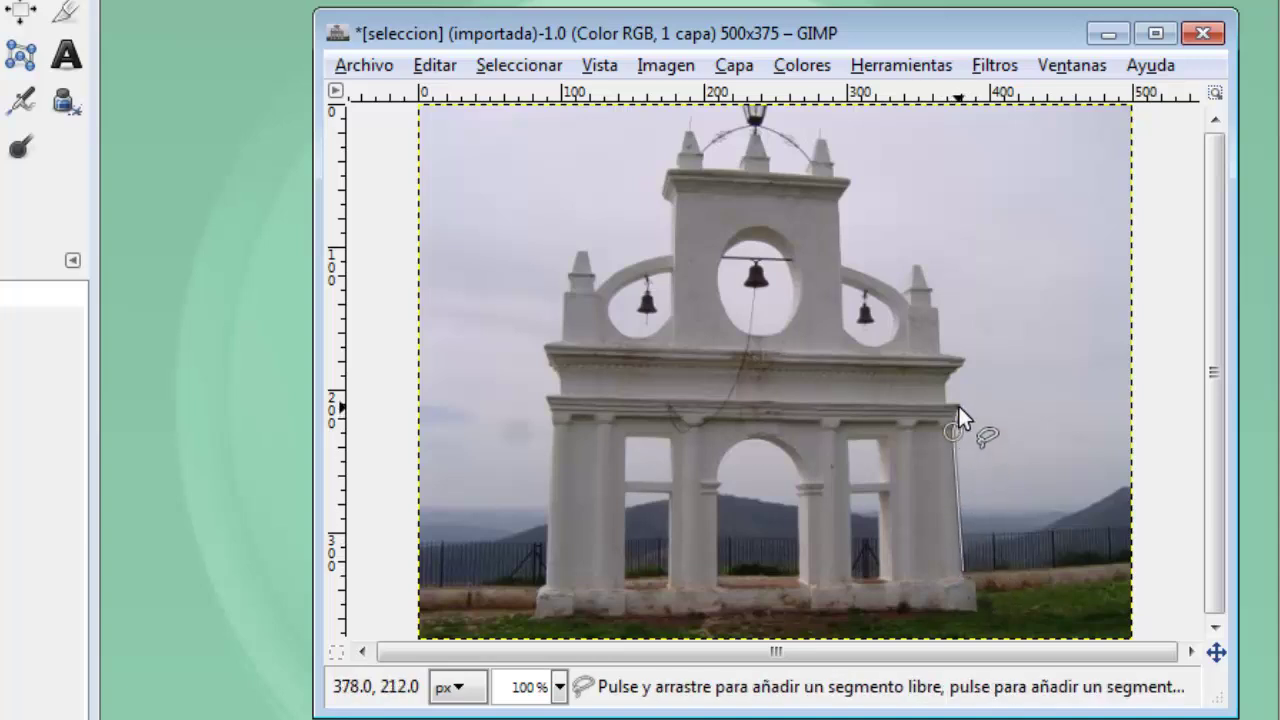
{"action": "left_click", "coordinate": [958, 406]}
{"action": "left_click", "coordinate": [944, 405]}
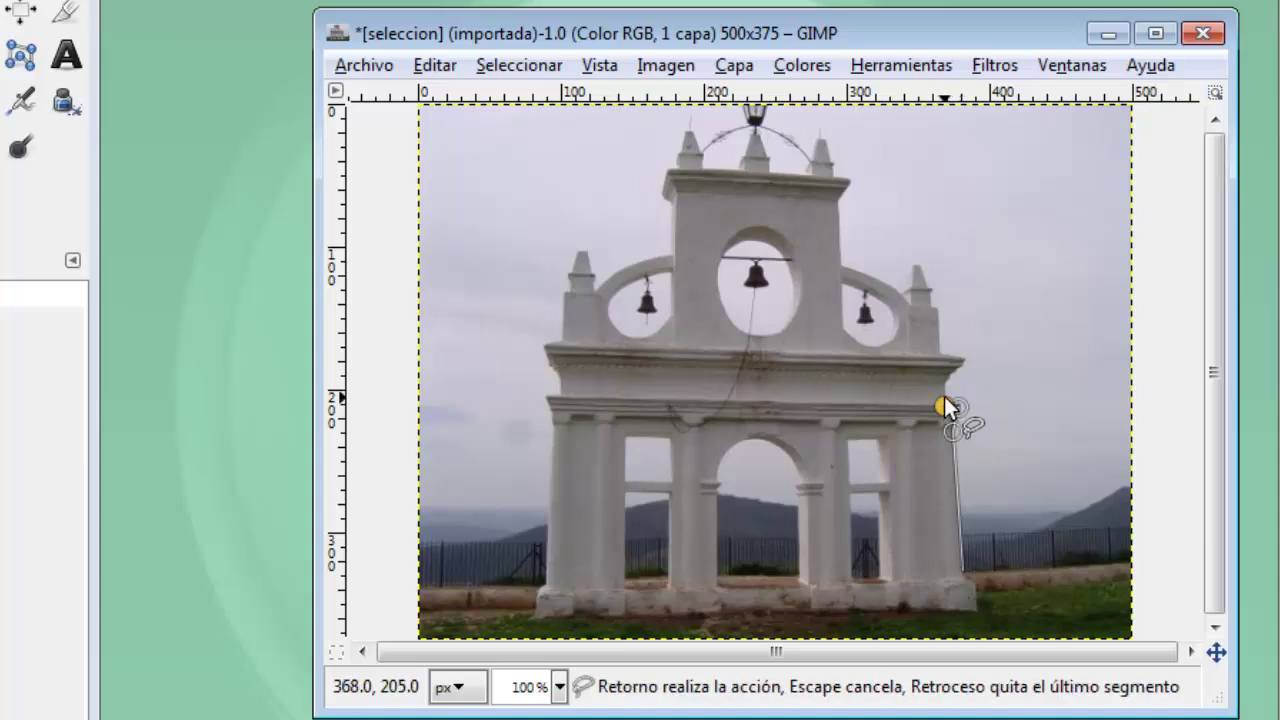
{"action": "left_click", "coordinate": [943, 381]}
{"action": "left_click", "coordinate": [961, 362]}
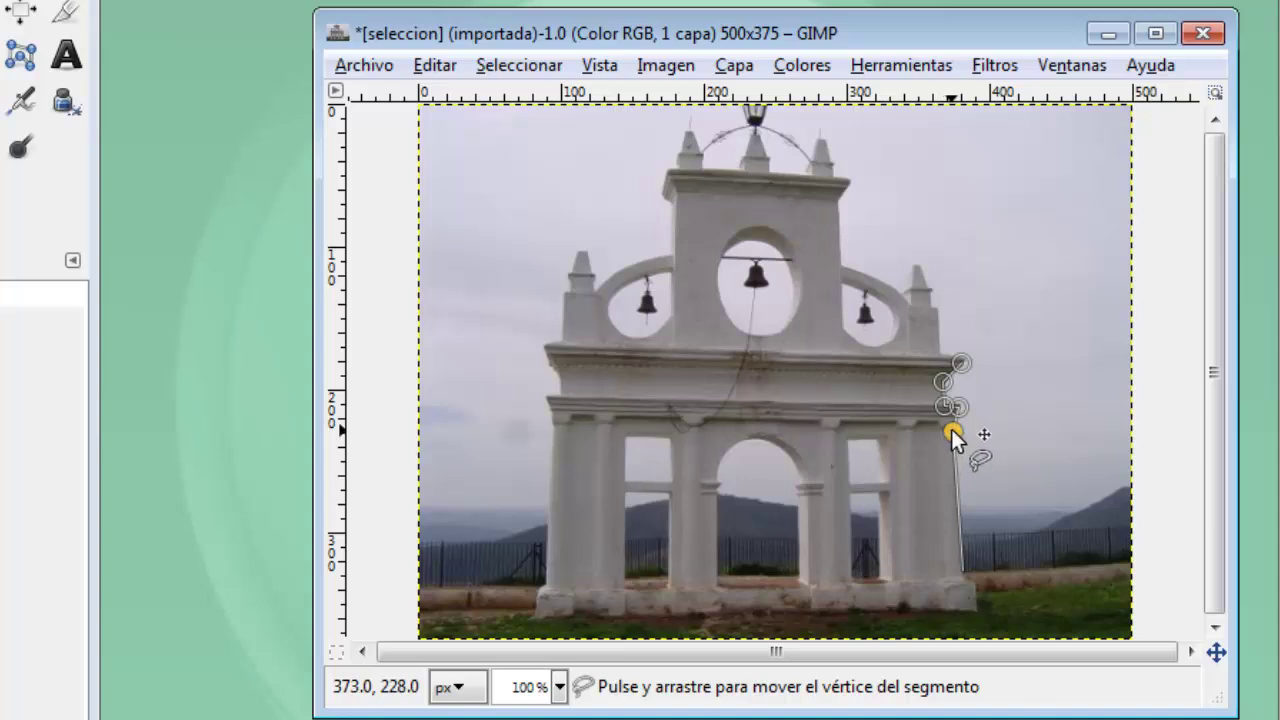
{"action": "left_click_drag", "start_coordinate": [951, 429], "coordinate": [999, 425]}
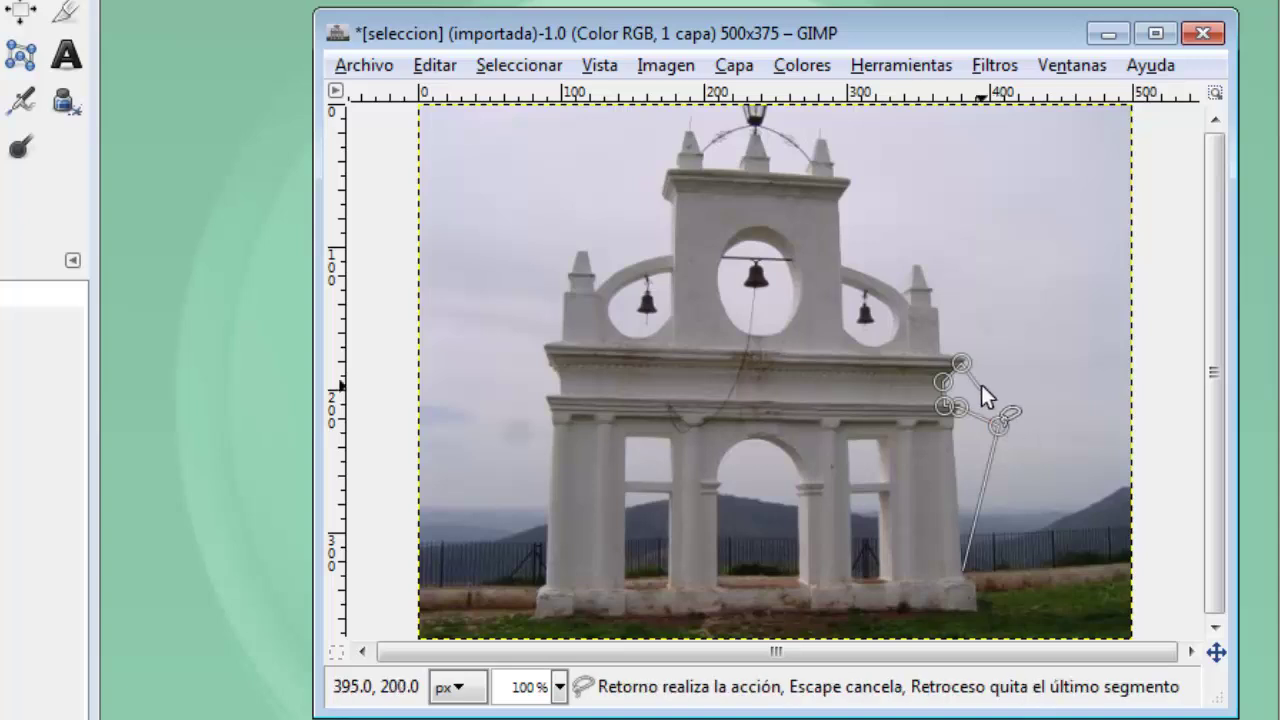
{"action": "left_click", "coordinate": [1068, 360]}
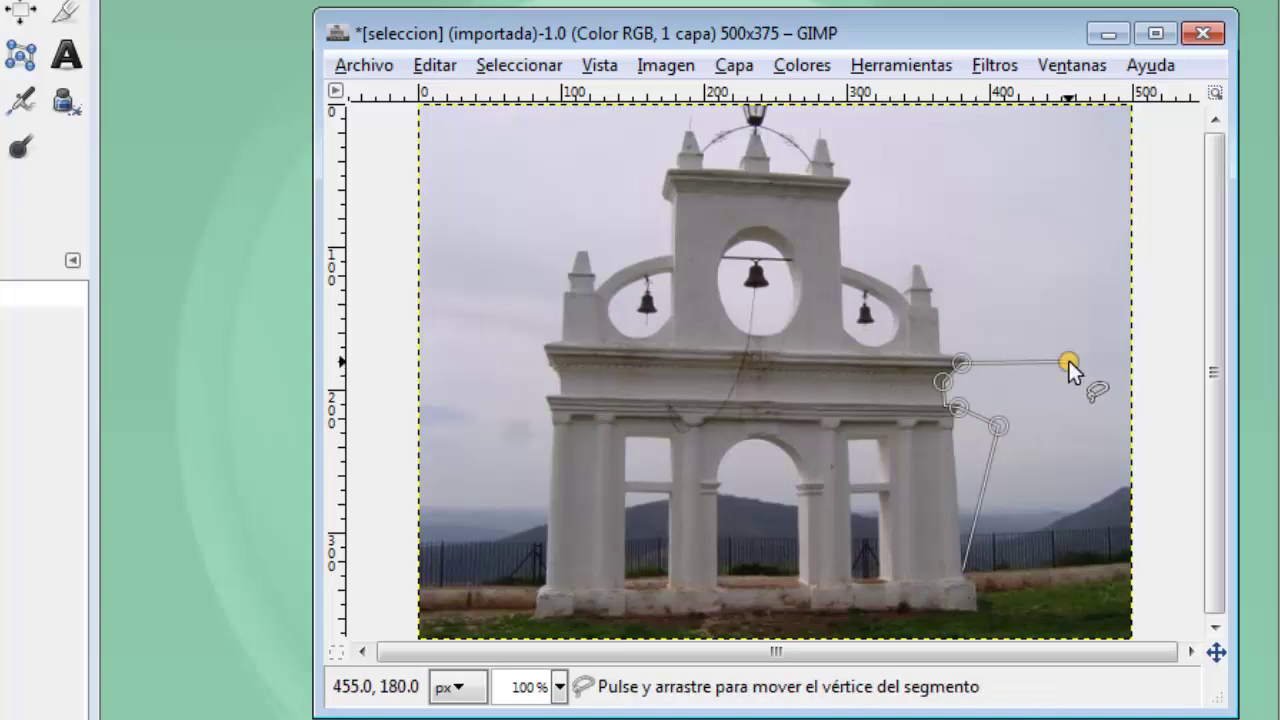
{"action": "left_click", "coordinate": [1128, 559]}
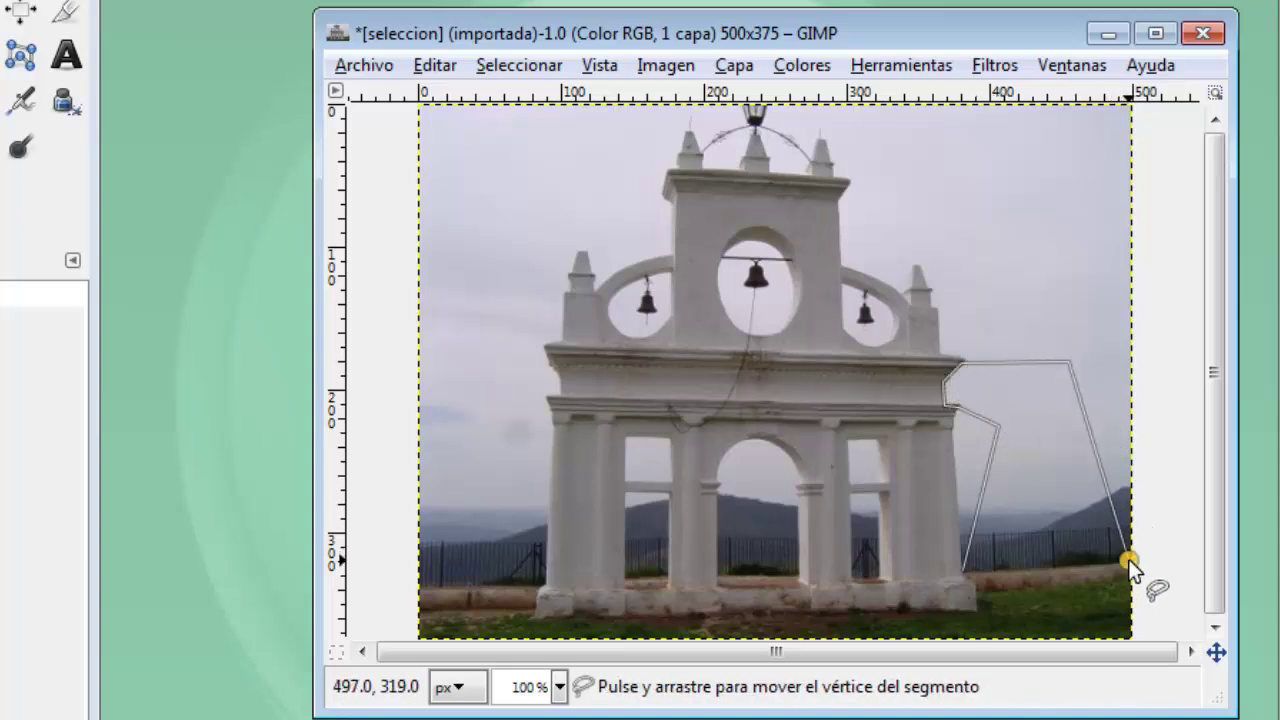
{"action": "left_click", "coordinate": [964, 571]}
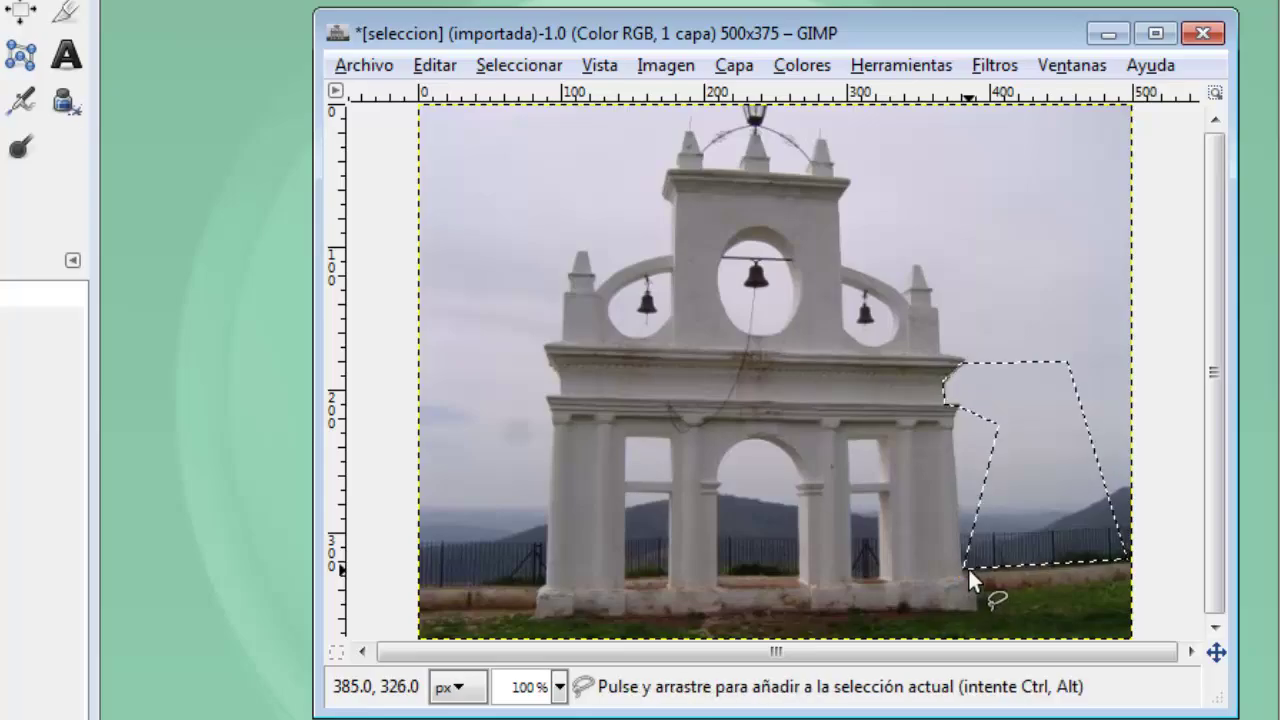